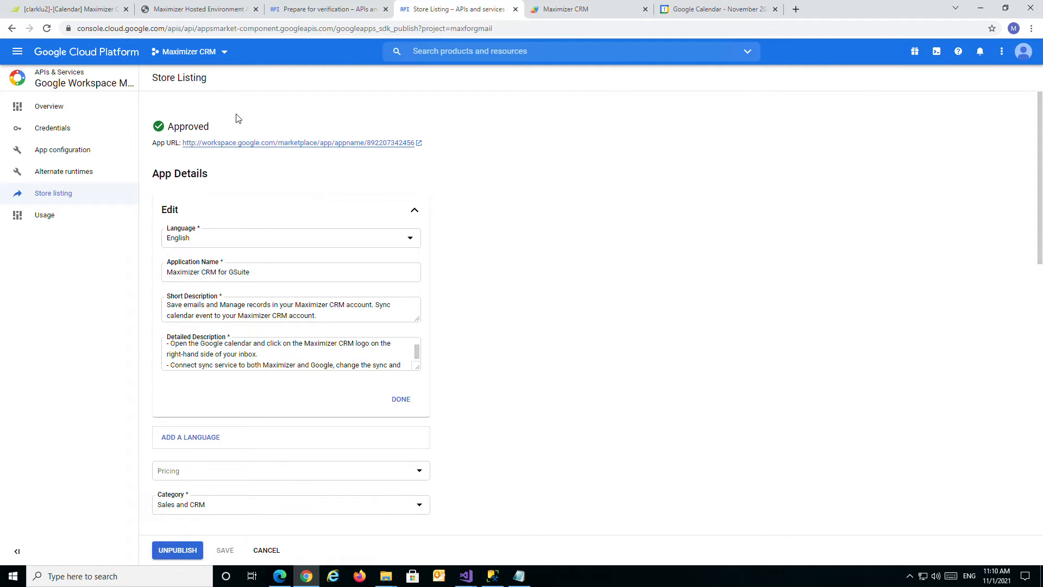
Look over the app details of the Maximizer CRM store listing.
scroll(491, 199, "down", 2)
scroll(488, 196, "up", 2)
scroll(505, 335, "down", 1)
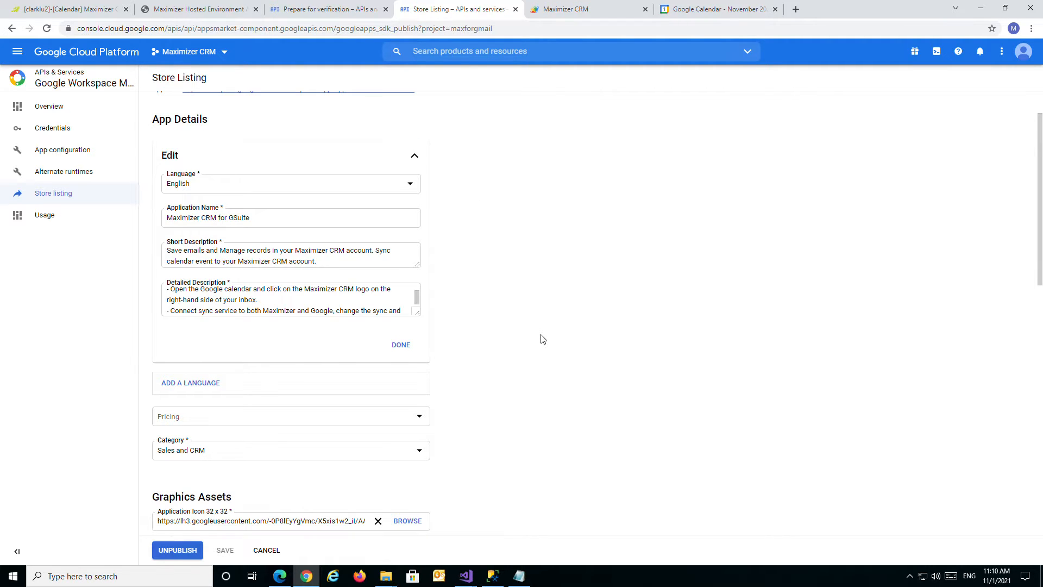
scroll(541, 339, "up", 1)
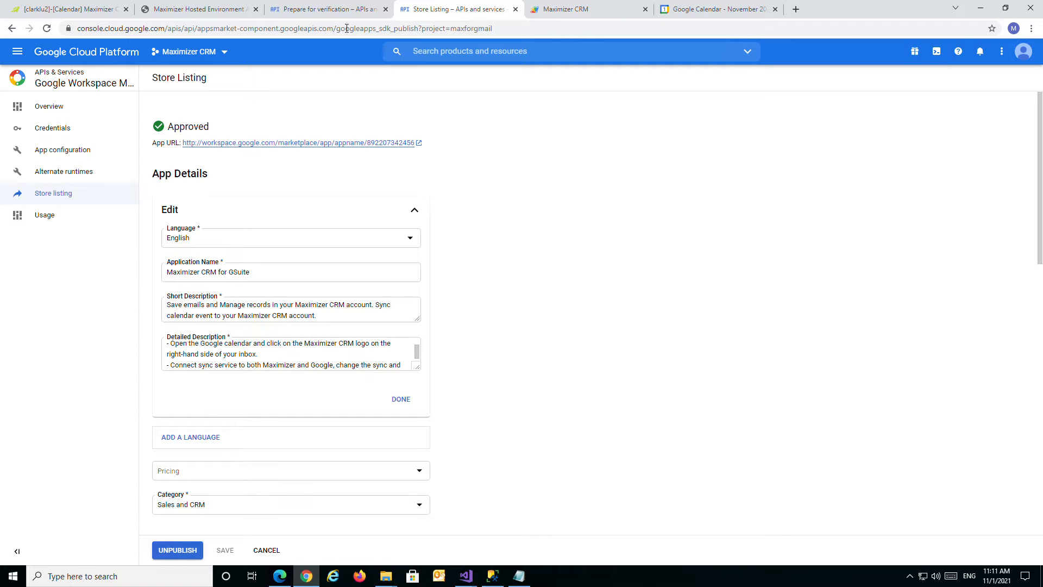
Switch to the APIs and services page and examine the project's OAuth 2.0 client IDs under Credentials.
left_click(328, 9)
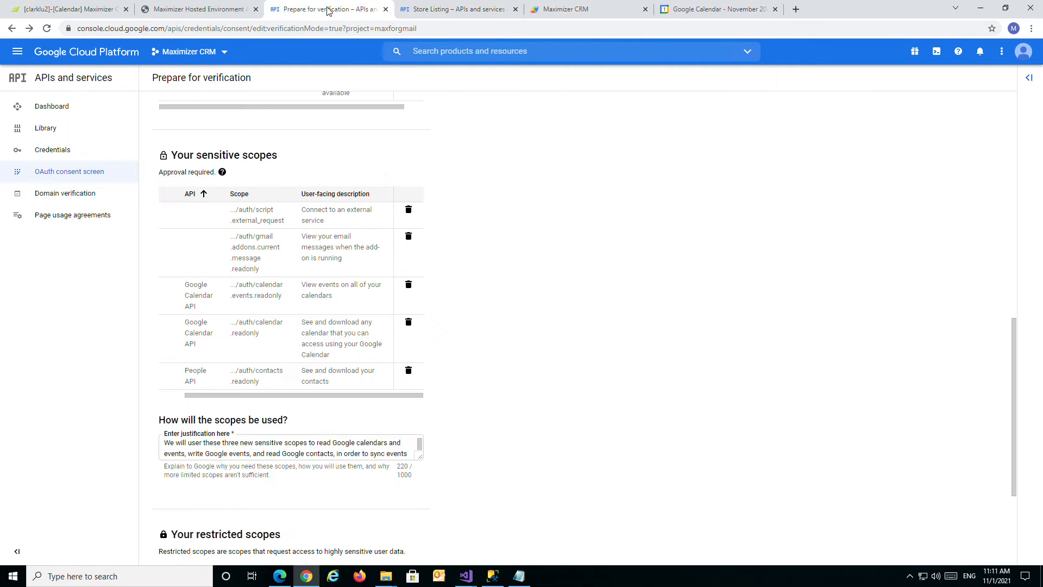
left_click(58, 153)
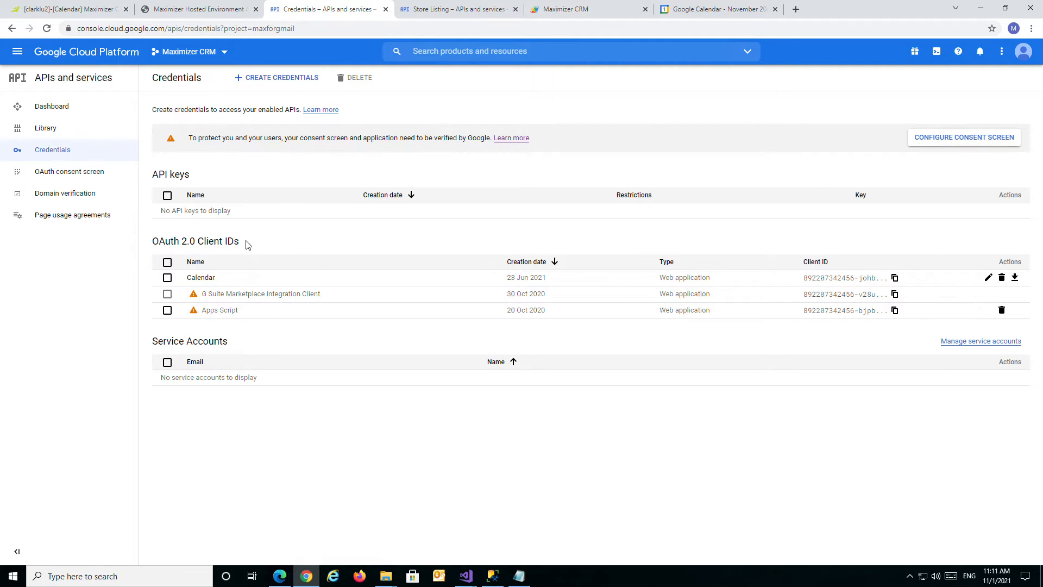
mouse_move(197, 297)
Return to the verification form, save the OAuth consent screen page and continue to the sensitive scopes.
left_click(8, 32)
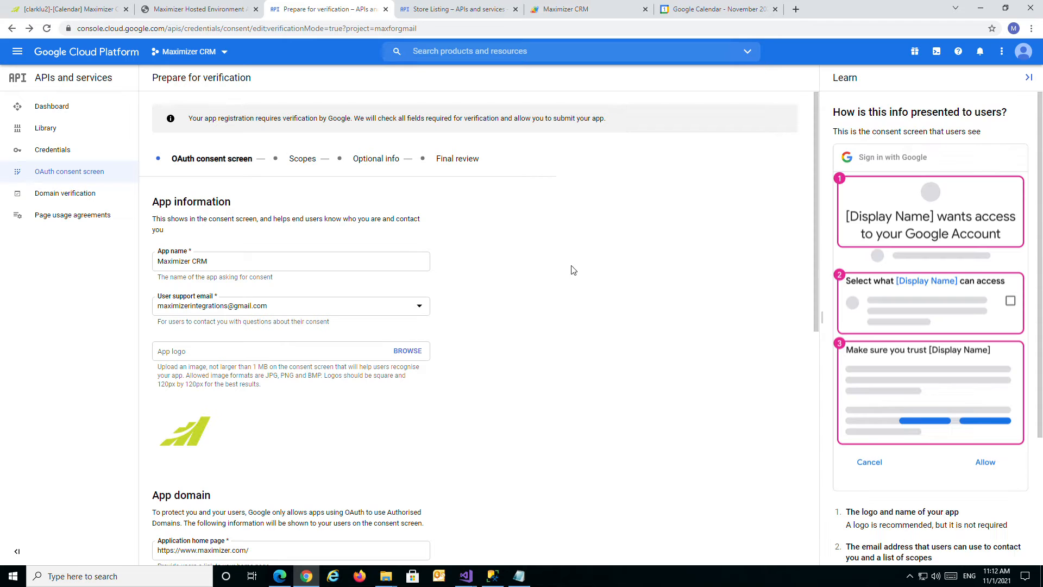
scroll(509, 257, "down", 8)
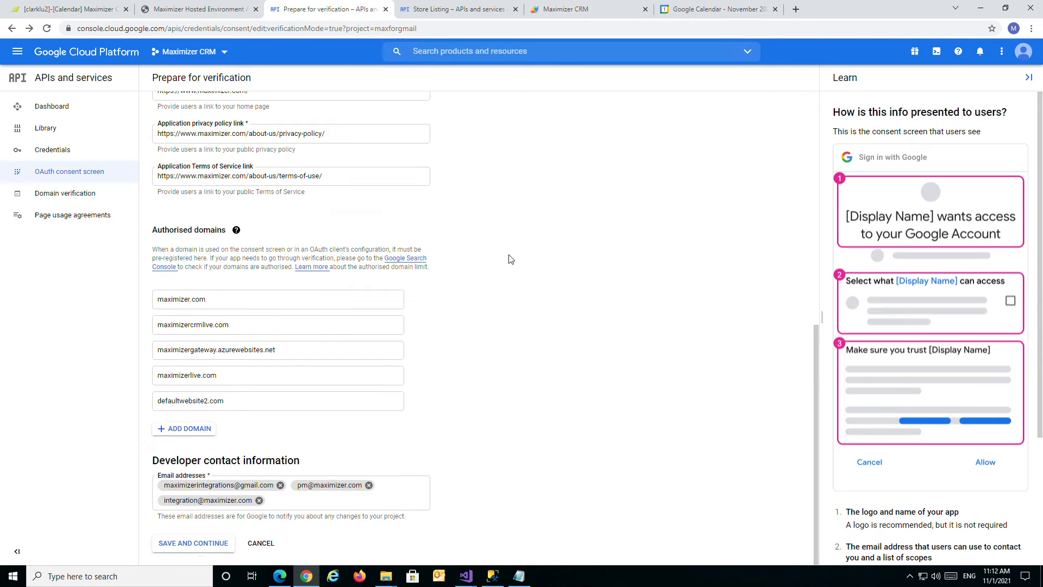
left_click(194, 544)
scroll(527, 334, "down", 4)
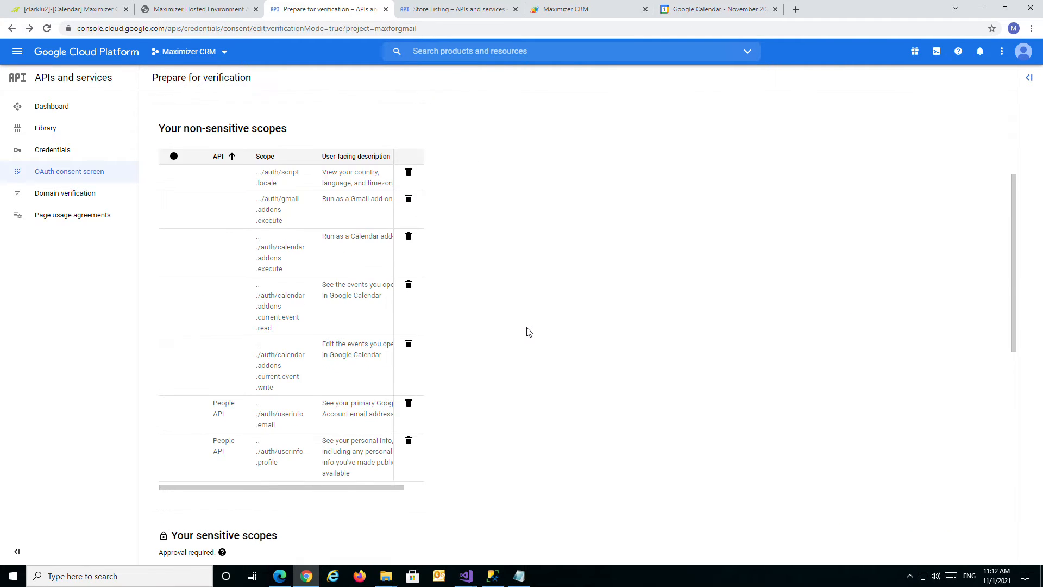
scroll(527, 333, "down", 6)
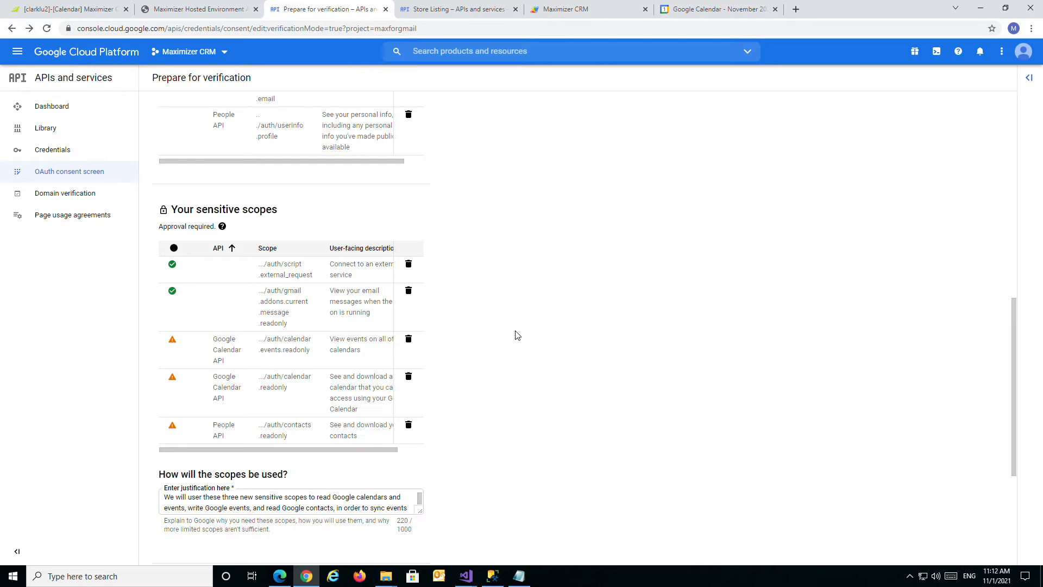
scroll(462, 338, "down", 1)
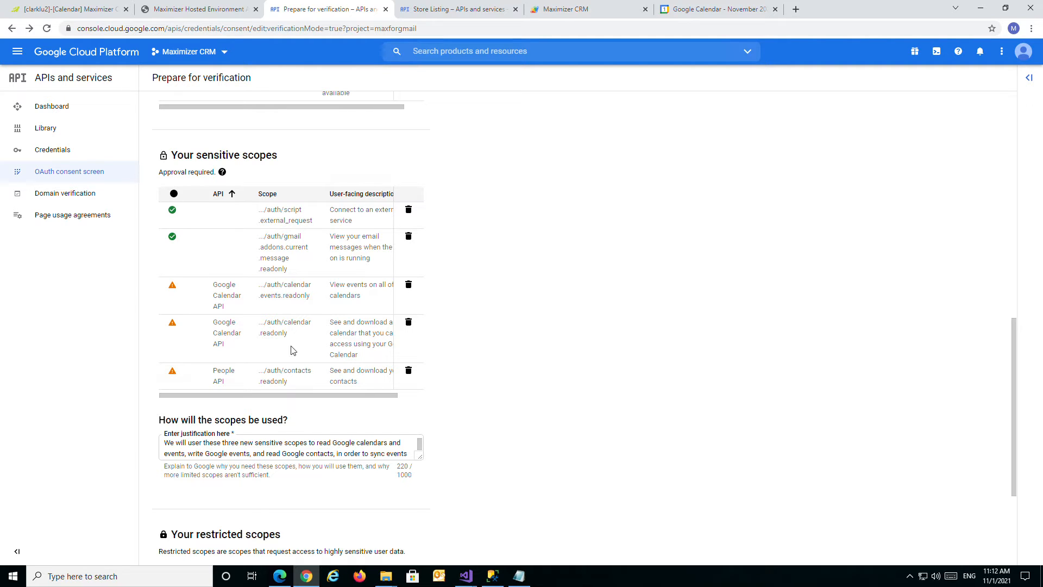
Examine the calendar.readonly sensitive scope and its full user-facing description.
left_click_drag(287, 333, 259, 323)
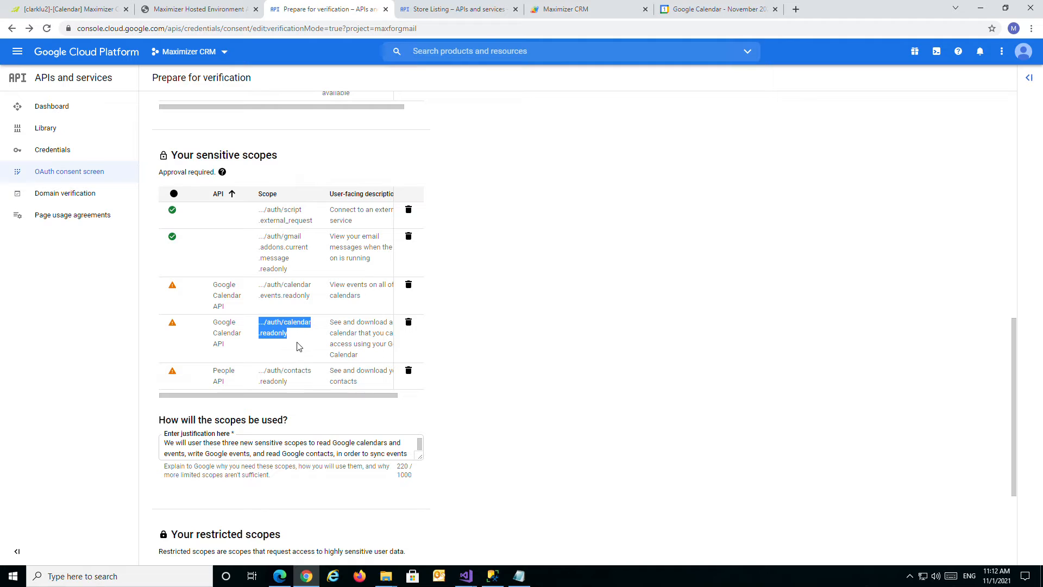
left_click(297, 342)
scroll(326, 352, "right", 1)
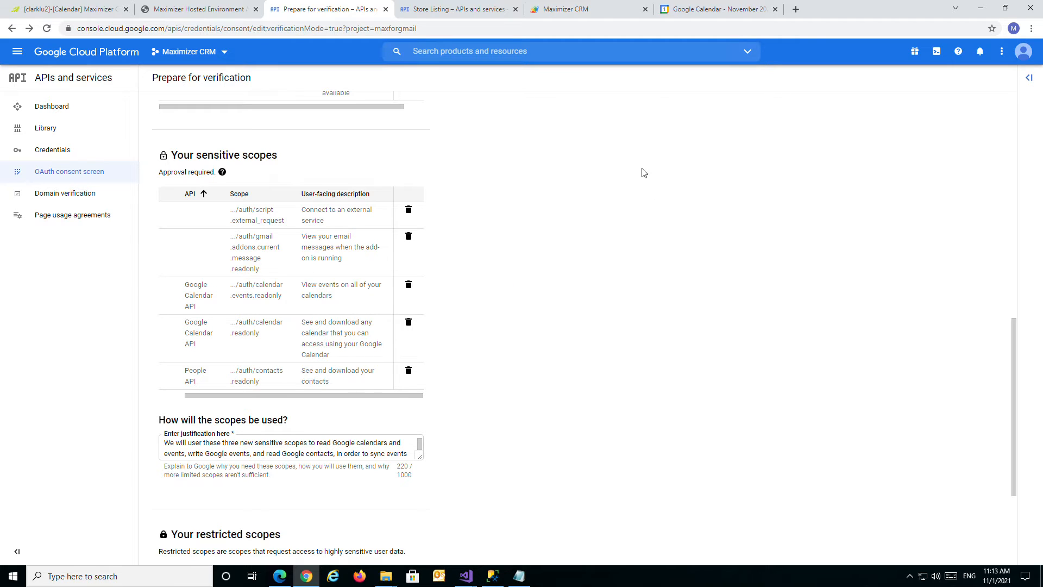
Open the Maximizer CRM add-on in Google Calendar, then view the matching calendar in Maximizer CRM.
left_click(711, 14)
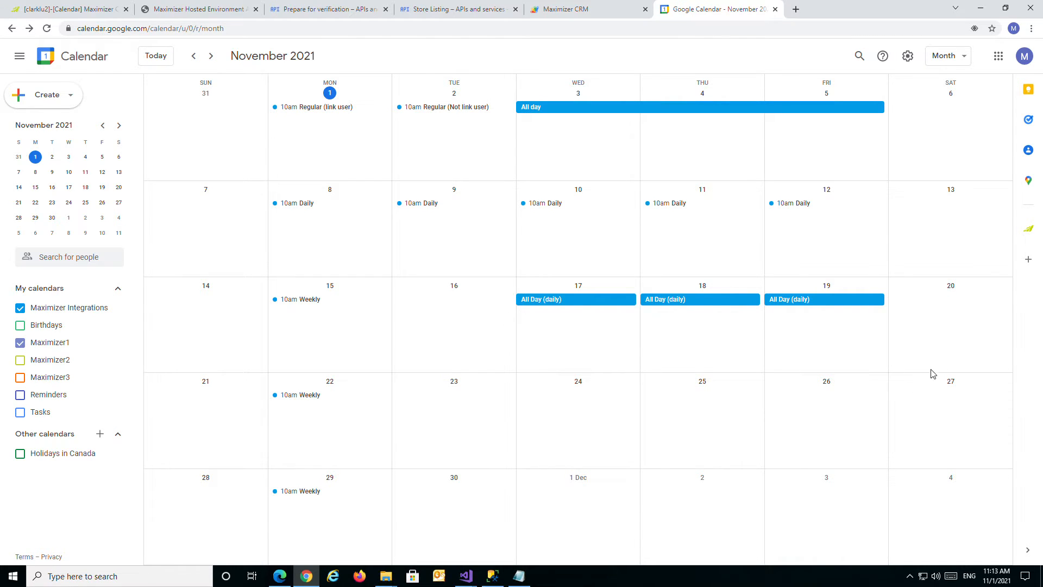
left_click(1031, 233)
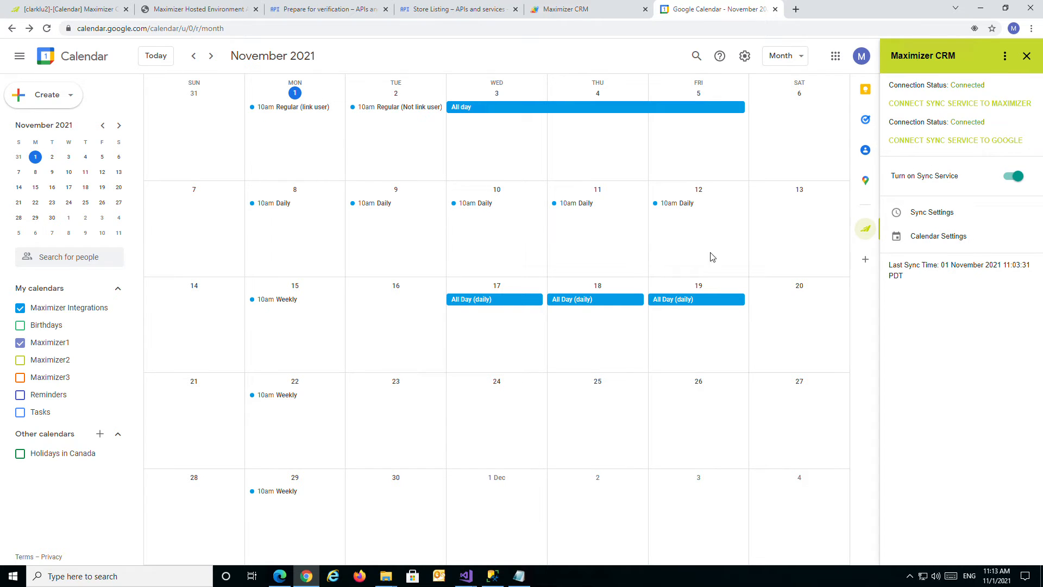
left_click(86, 10)
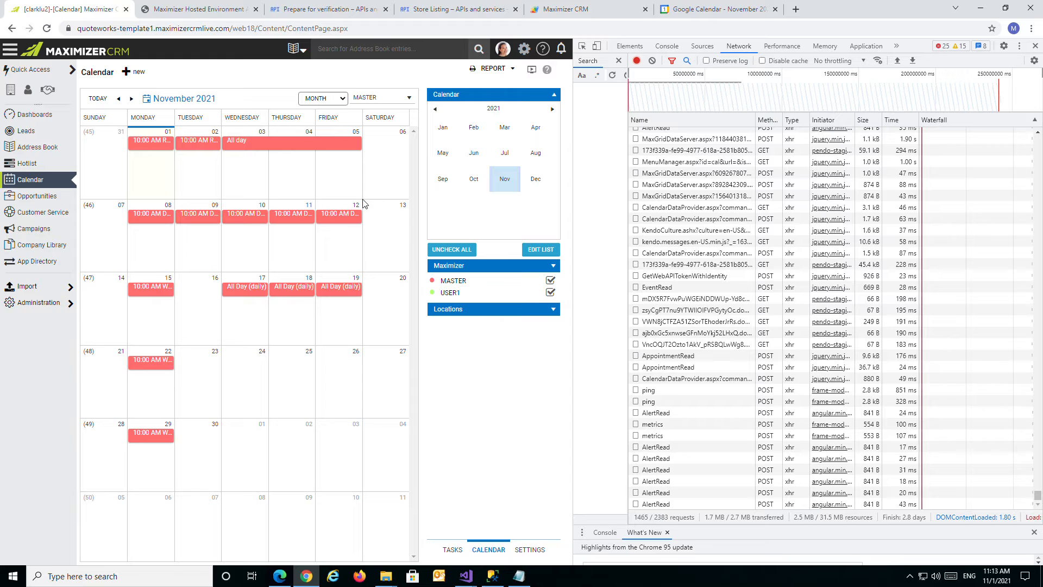
In the Google Calendar add-on's calendar settings, enable syncing for Birthdays, Holidays in Canada, Maximizer3 and Maximizer2.
left_click(709, 10)
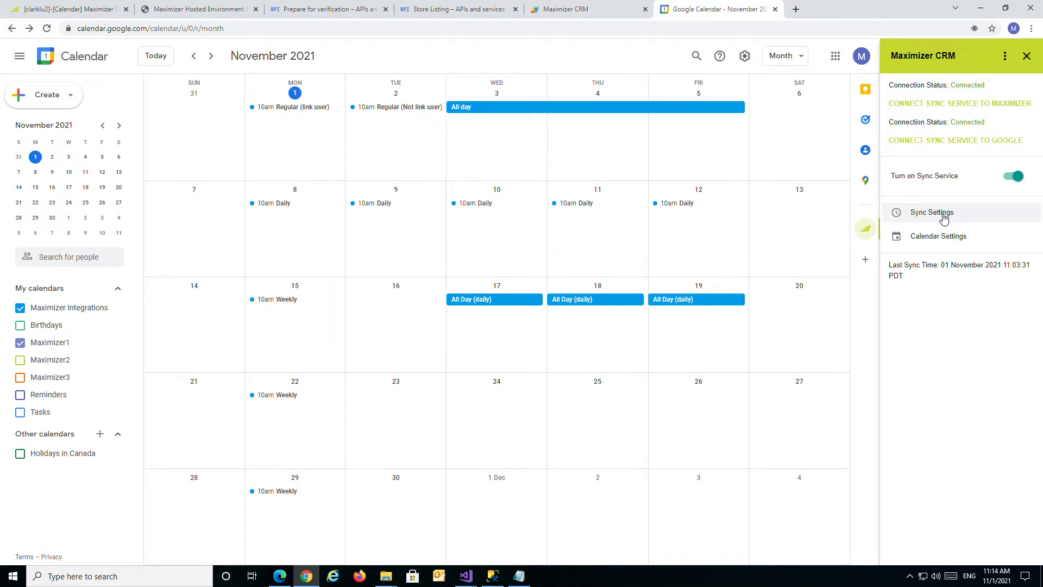
left_click(940, 246)
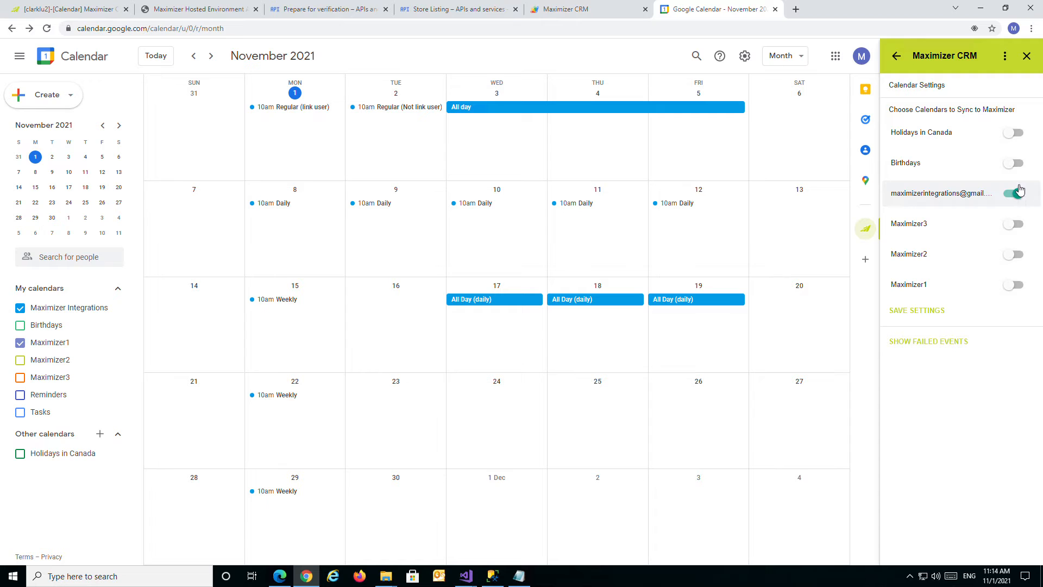
left_click(1014, 163)
left_click(1013, 132)
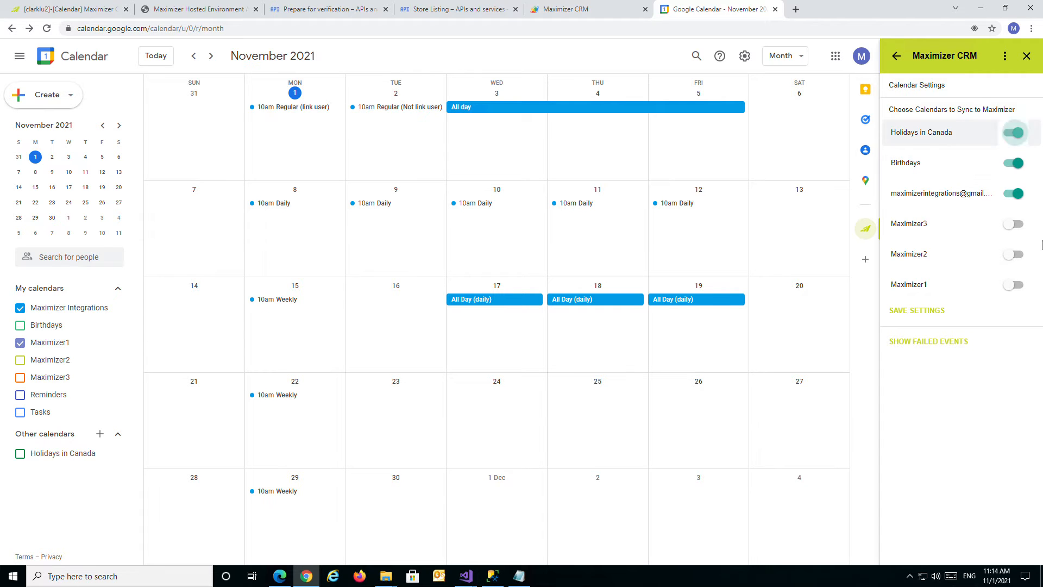
left_click(1014, 224)
left_click(1014, 254)
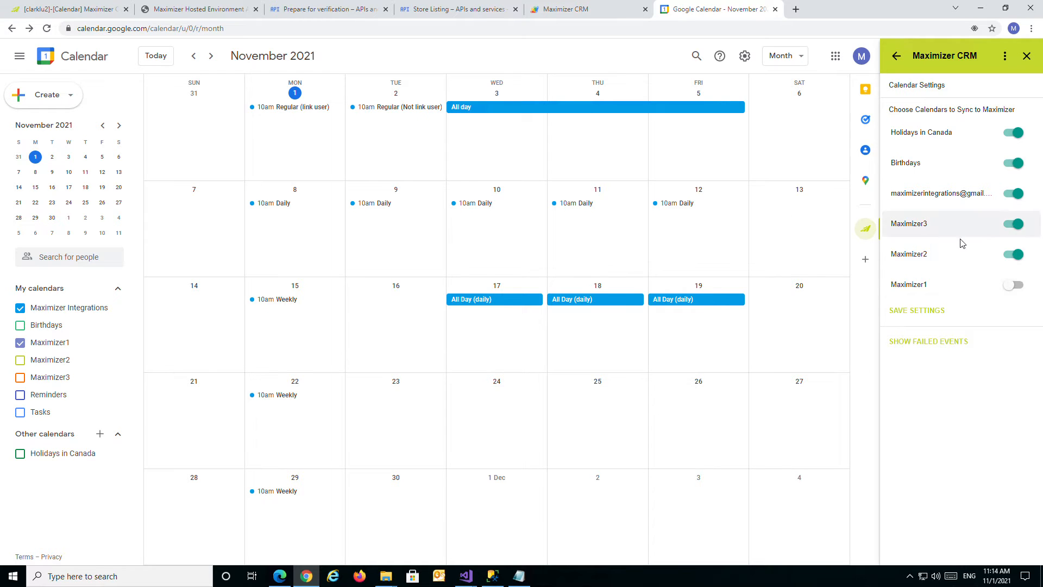
Disable syncing for Maximizer2, Maximizer3, Birthdays and Holidays in Canada, and save the calendar settings.
left_click(1014, 254)
left_click(1013, 224)
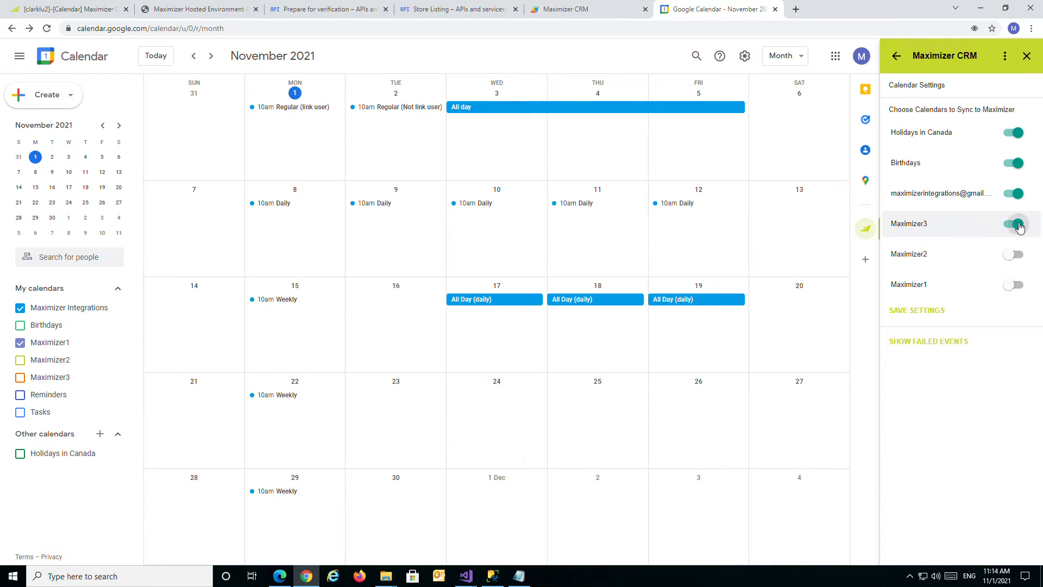
left_click(1016, 164)
left_click(1013, 133)
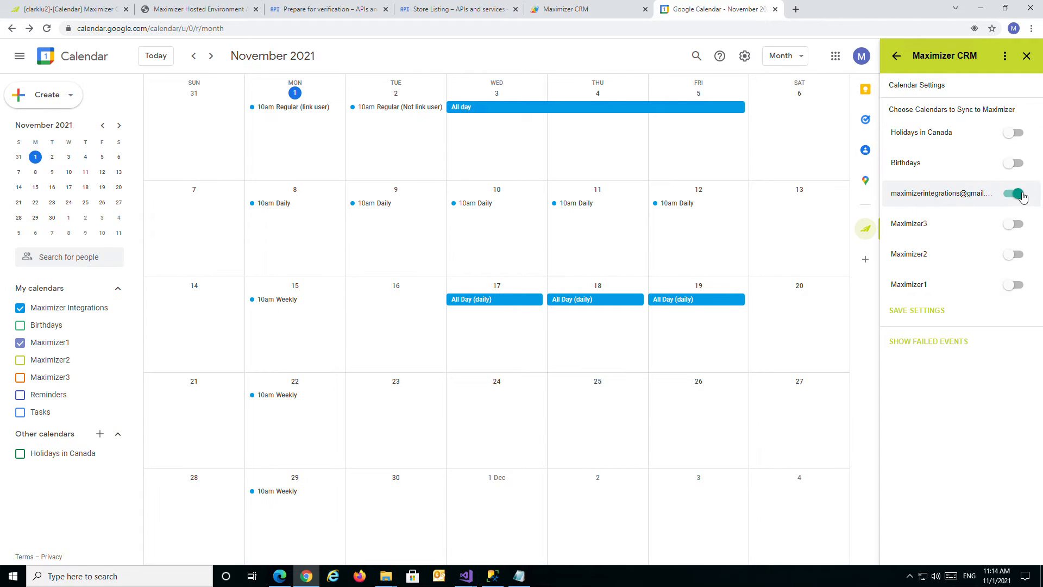
left_click(934, 310)
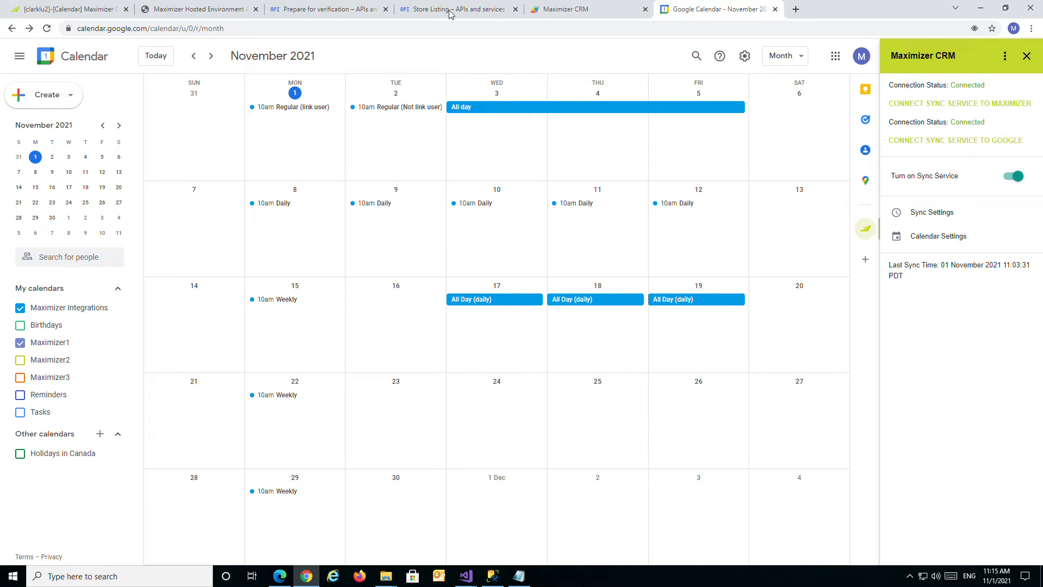
Review the calendar.events.readonly scope in the Google Cloud verification form and compare it with the events in Google Calendar.
left_click(340, 11)
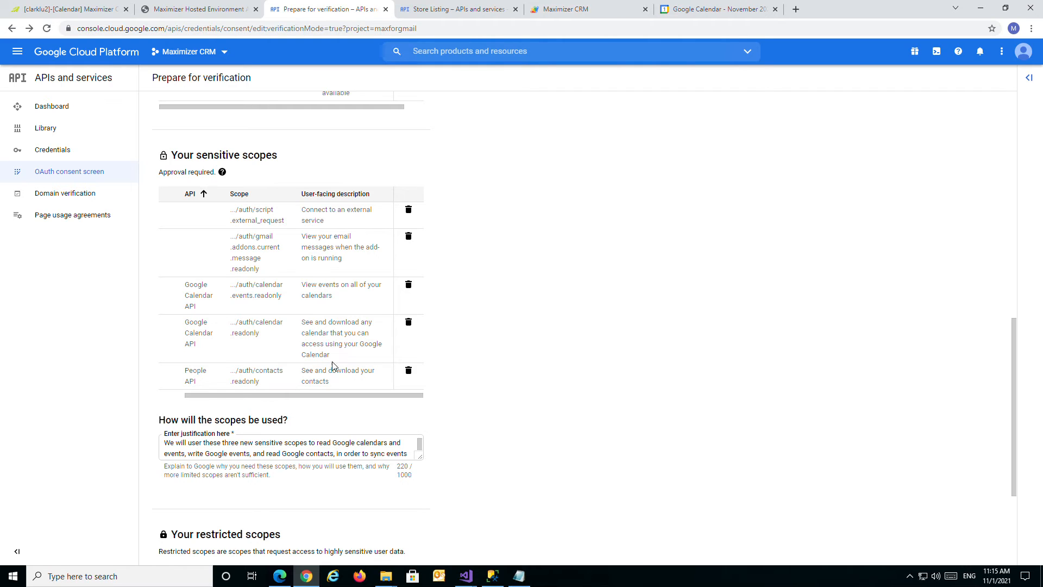
scroll(299, 395, "left", 2)
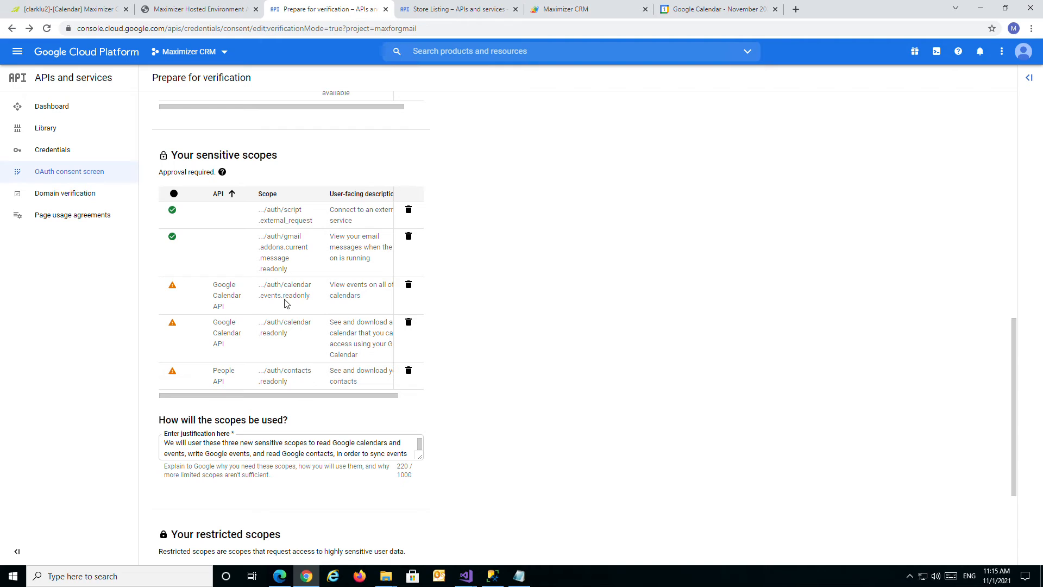
left_click_drag(386, 397, 399, 397)
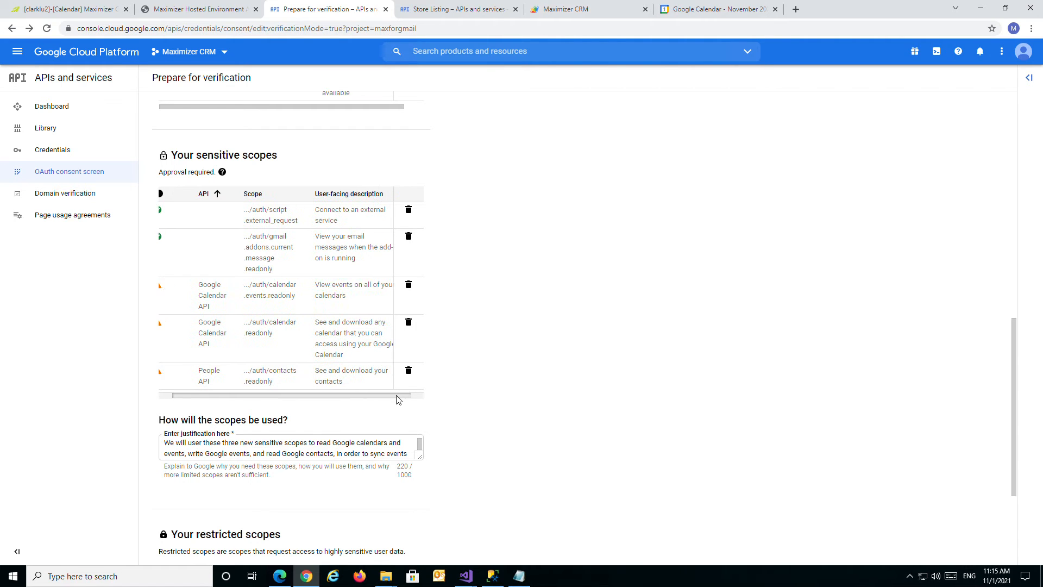
left_click(693, 14)
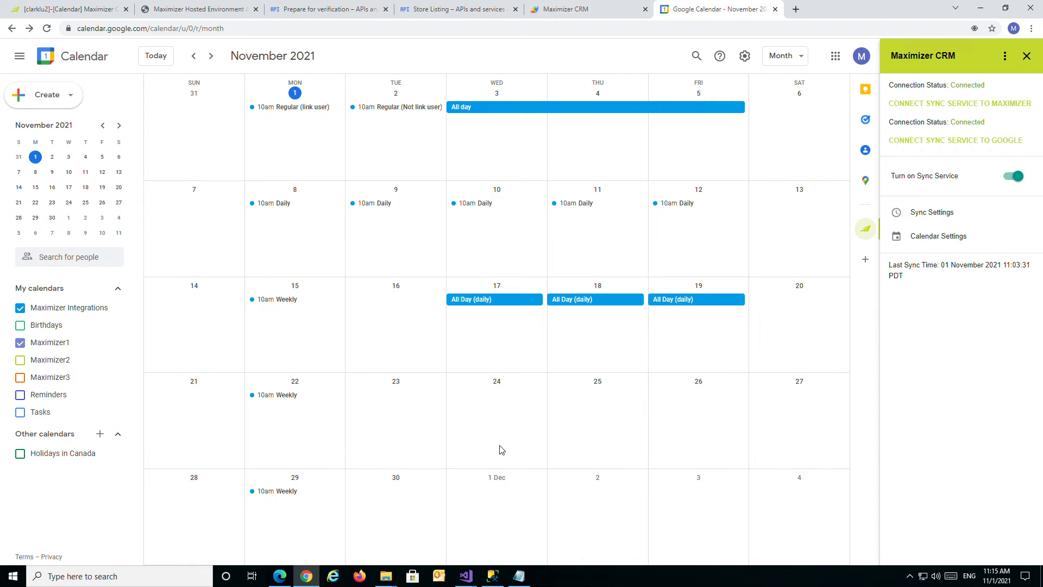
Return to the verification form and read the descriptions of the calendar.events.readonly and contacts.readonly scopes.
left_click(337, 14)
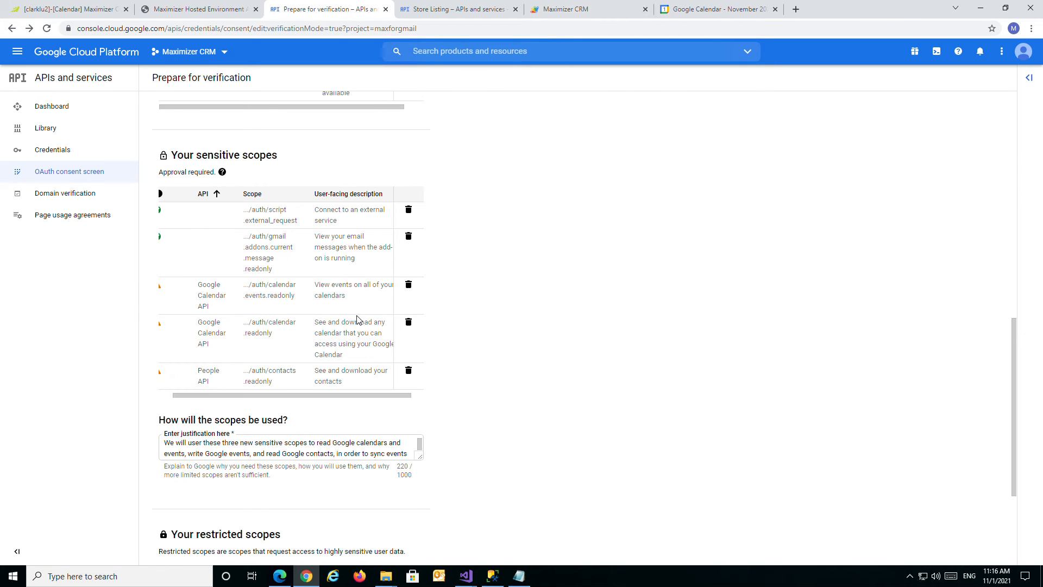
triple_click(338, 294)
left_click(490, 318)
left_click_drag(370, 400, 295, 408)
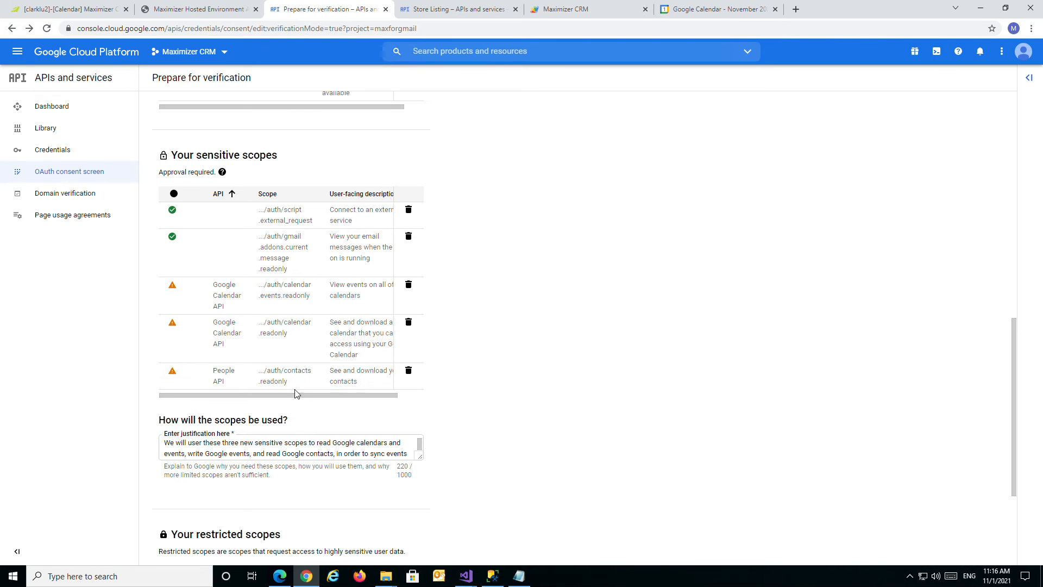
left_click_drag(332, 400, 360, 391)
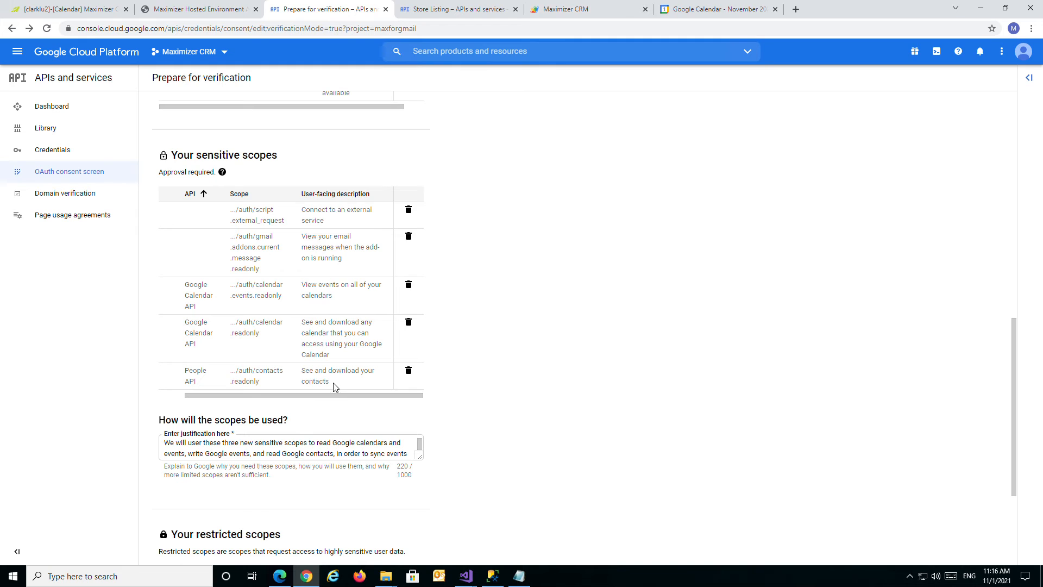
In Google Calendar, draft an all-day event on 24 November 2021 with the first suggested guest, and switch to the Maximizer CRM calendar.
left_click(700, 11)
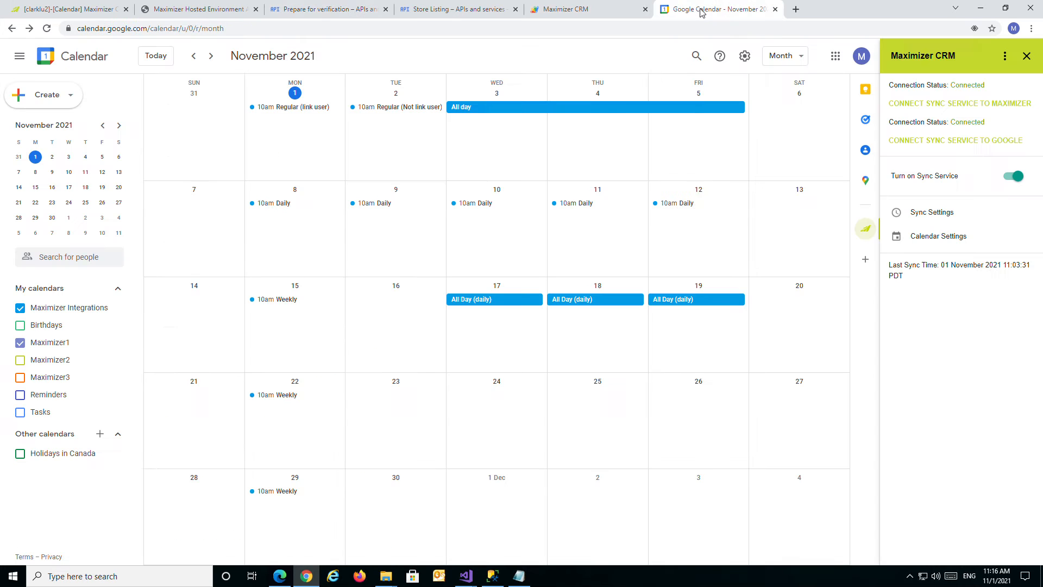
left_click(481, 400)
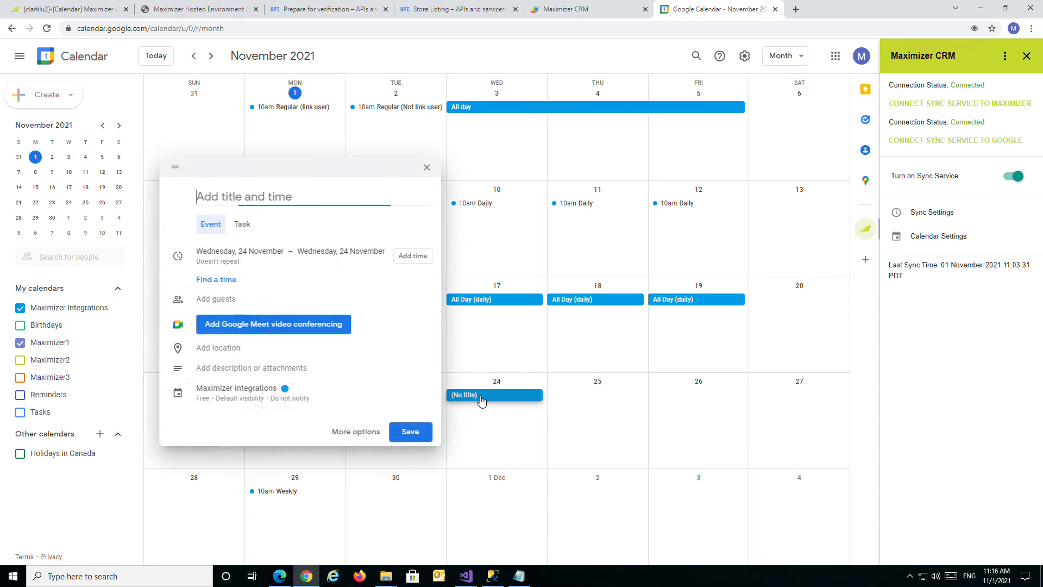
left_click(357, 432)
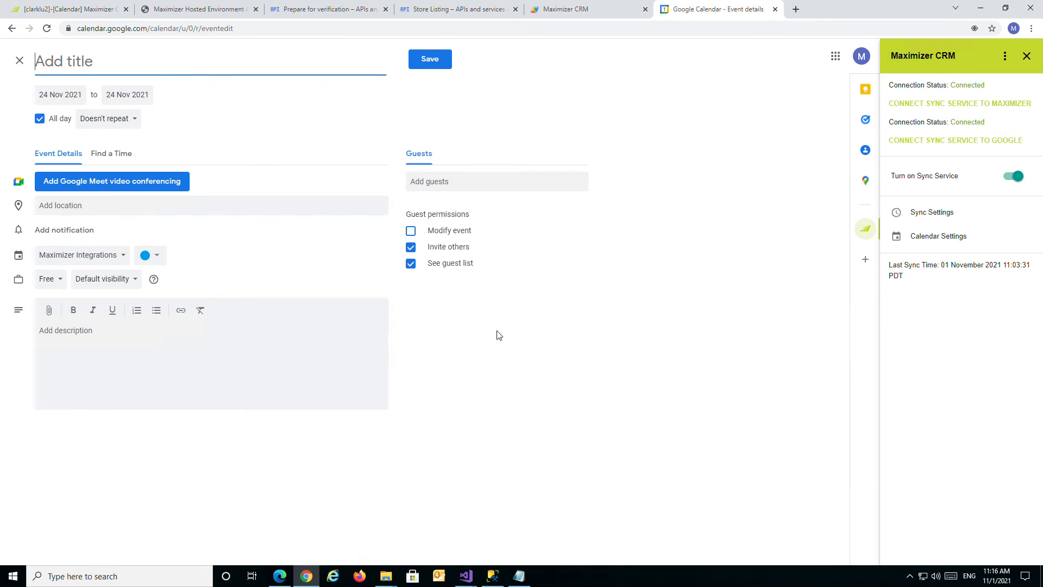
left_click(455, 189)
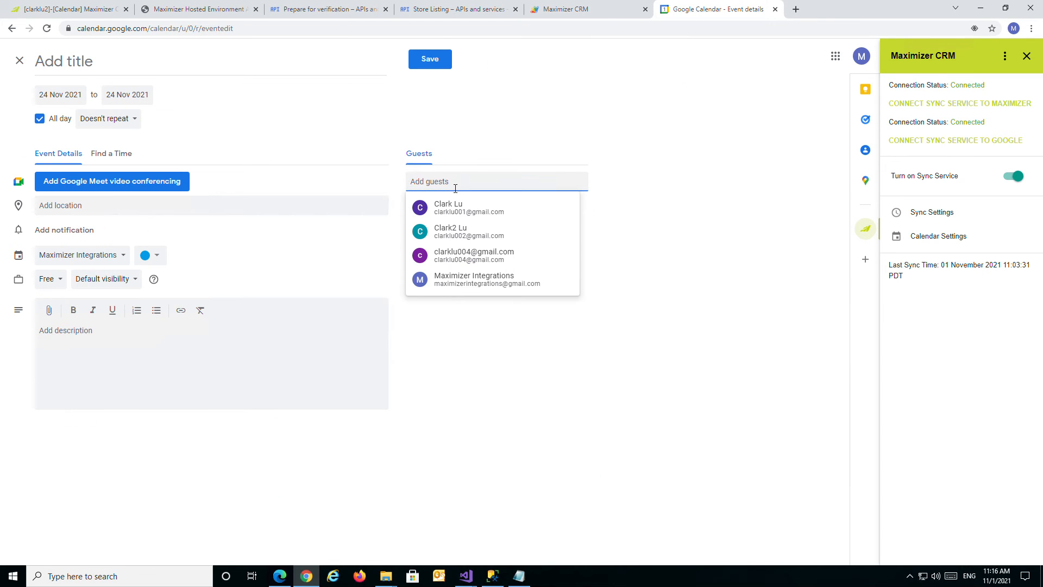
left_click(455, 209)
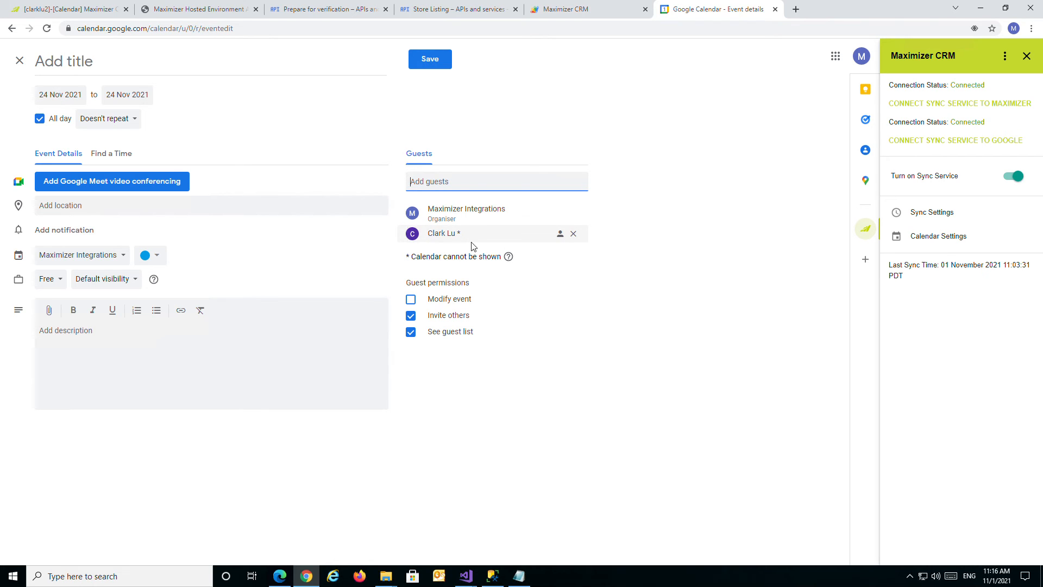
mouse_move(476, 247)
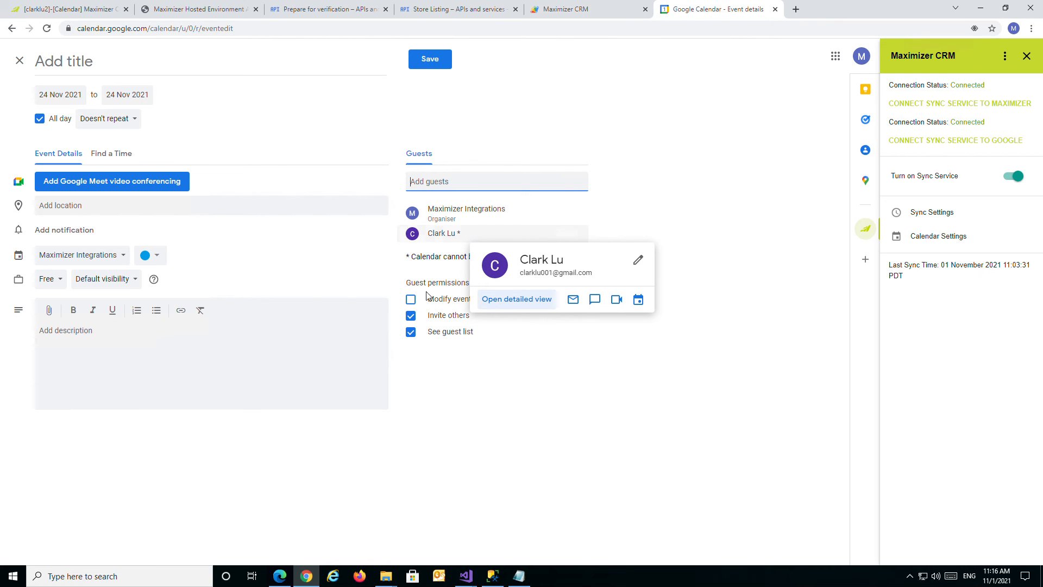
left_click(80, 11)
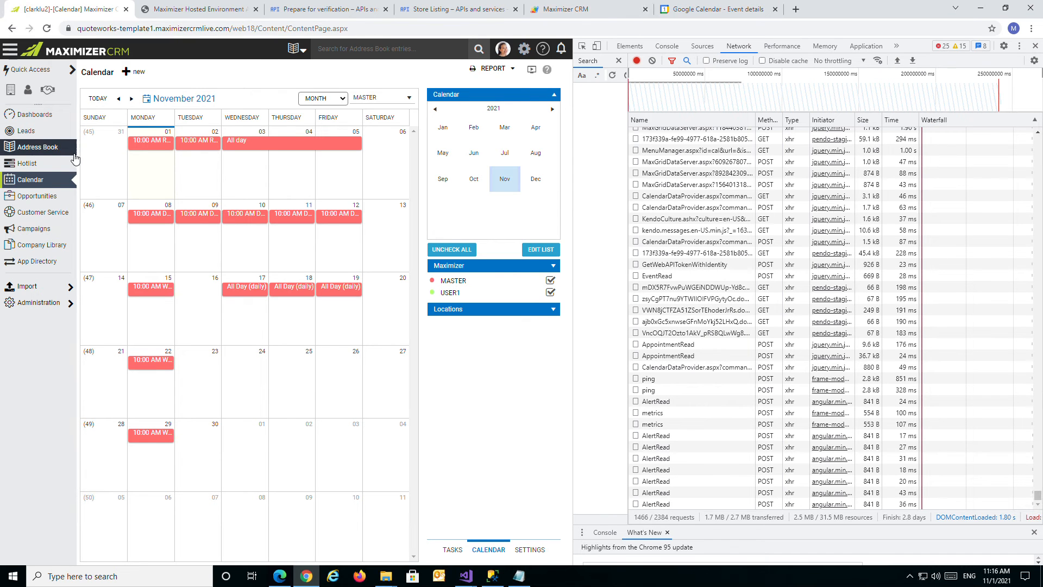
Return to the Google Calendar event draft and add the first suggested contact as a guest.
left_click(692, 14)
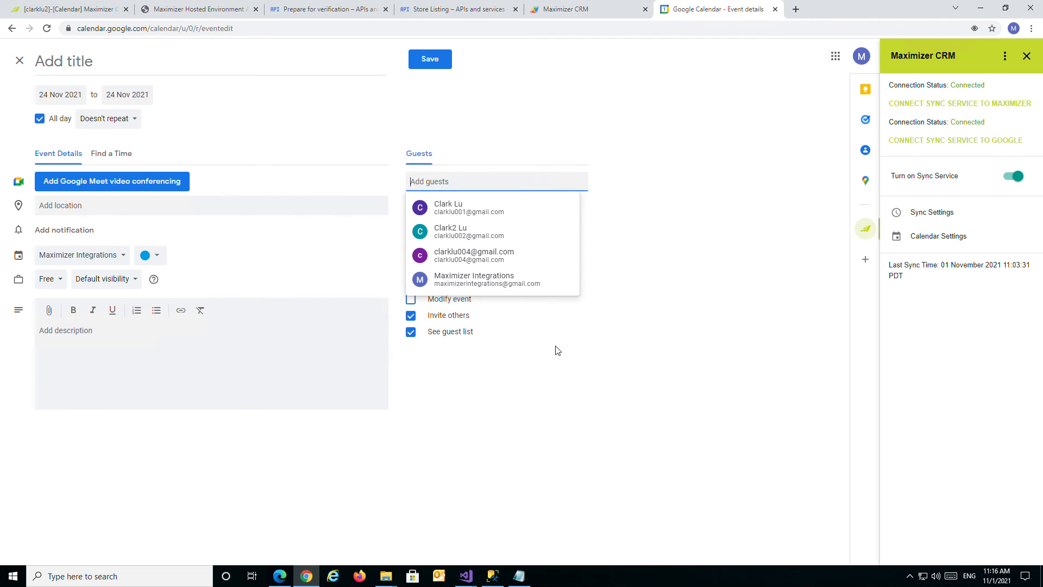
left_click(508, 212)
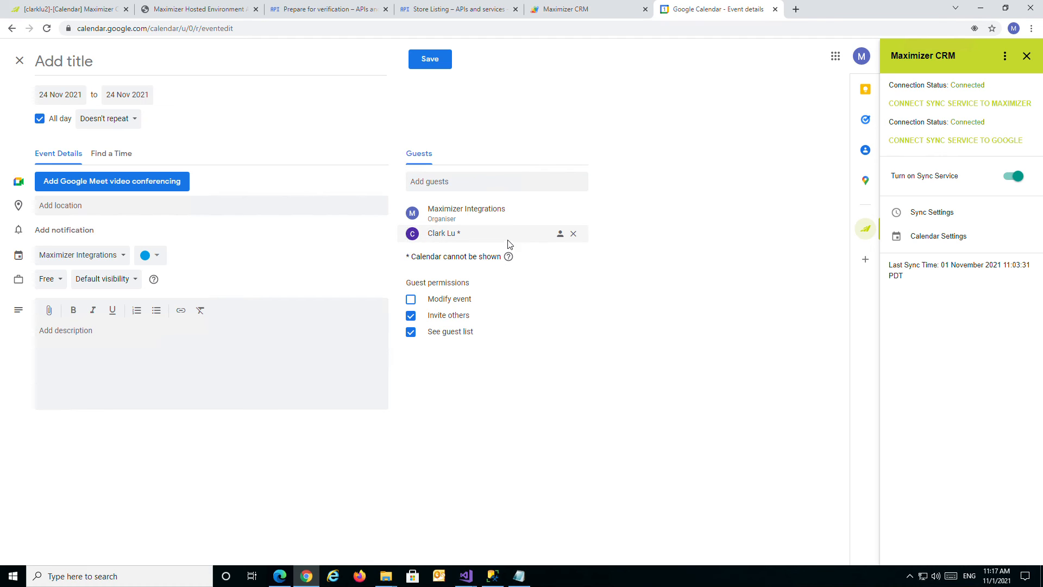
mouse_move(509, 238)
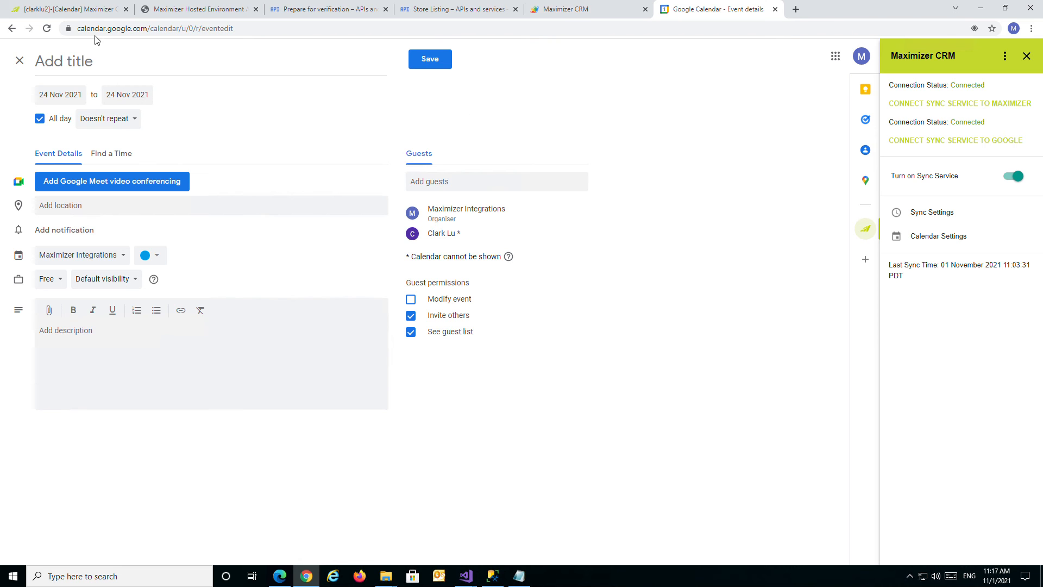
Compare the Maximizer CRM November 2021 calendar with the guest list of the event draft in Google Calendar.
left_click(96, 11)
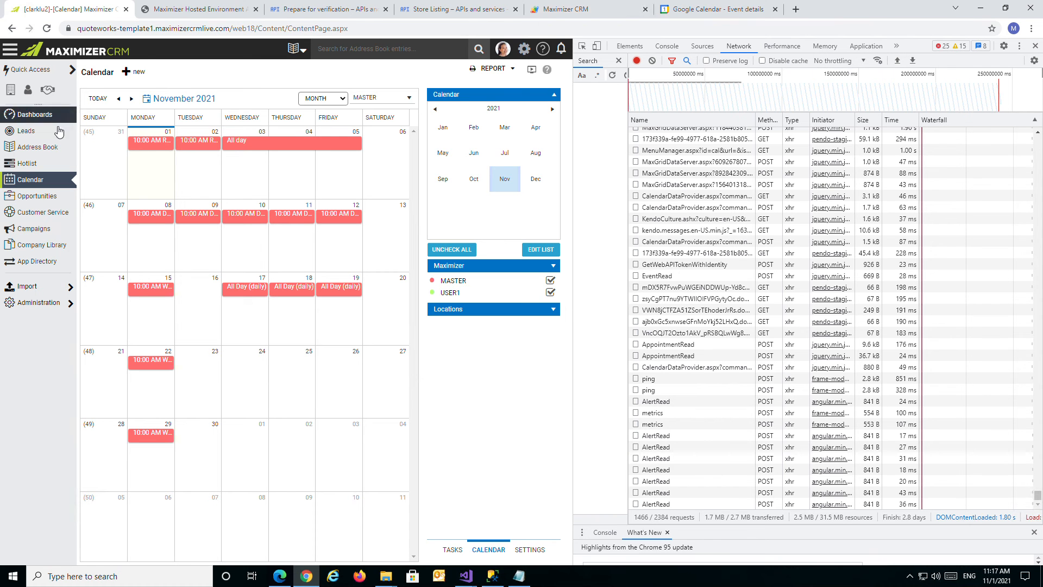
left_click(576, 10)
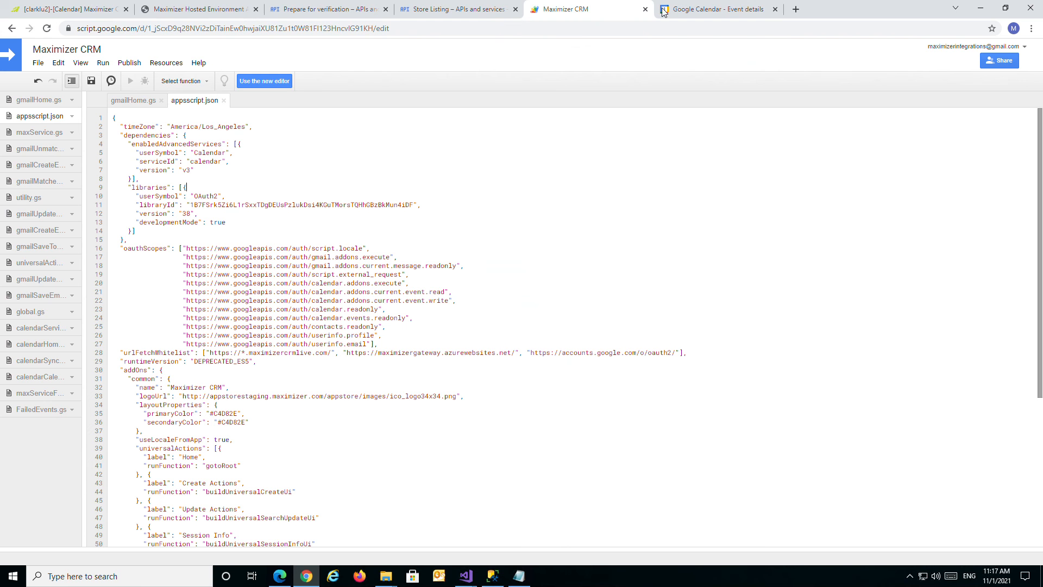
left_click(108, 10)
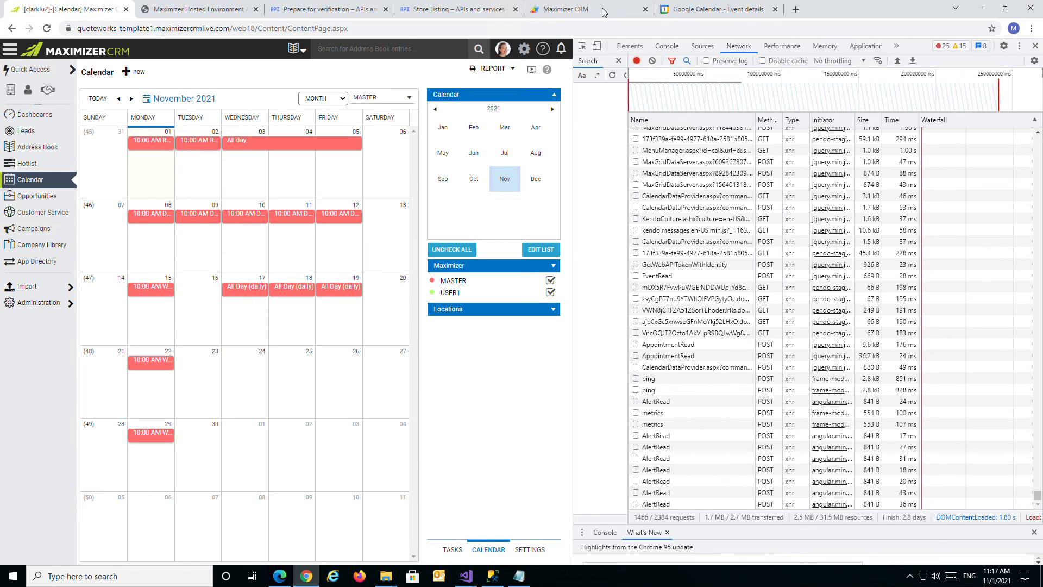
left_click(714, 13)
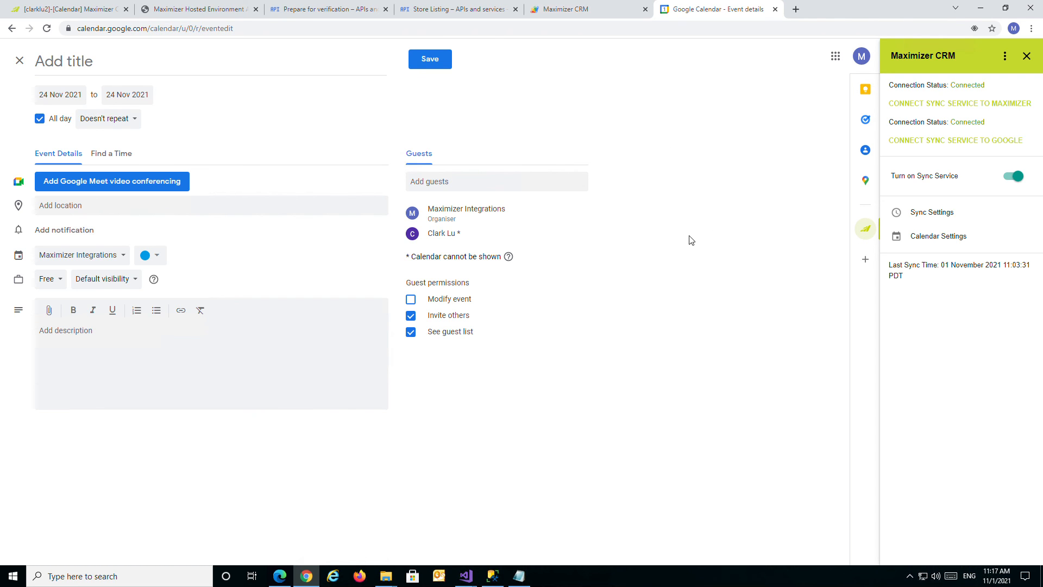
mouse_move(479, 238)
Switch to the Google Cloud verification form and review the approval status of the sensitive scopes and their usage justification.
left_click(297, 15)
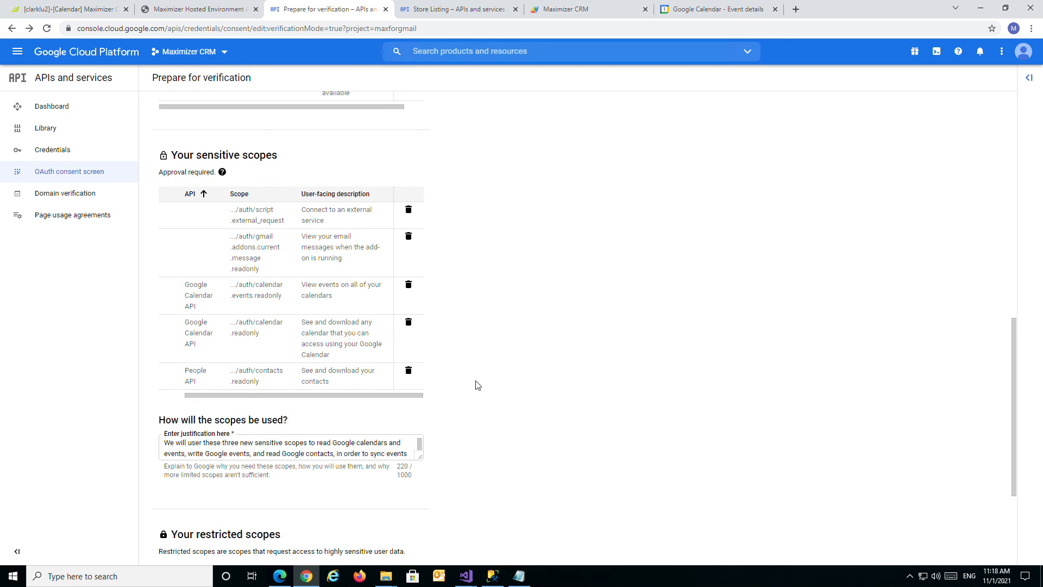
left_click_drag(340, 396, 233, 404)
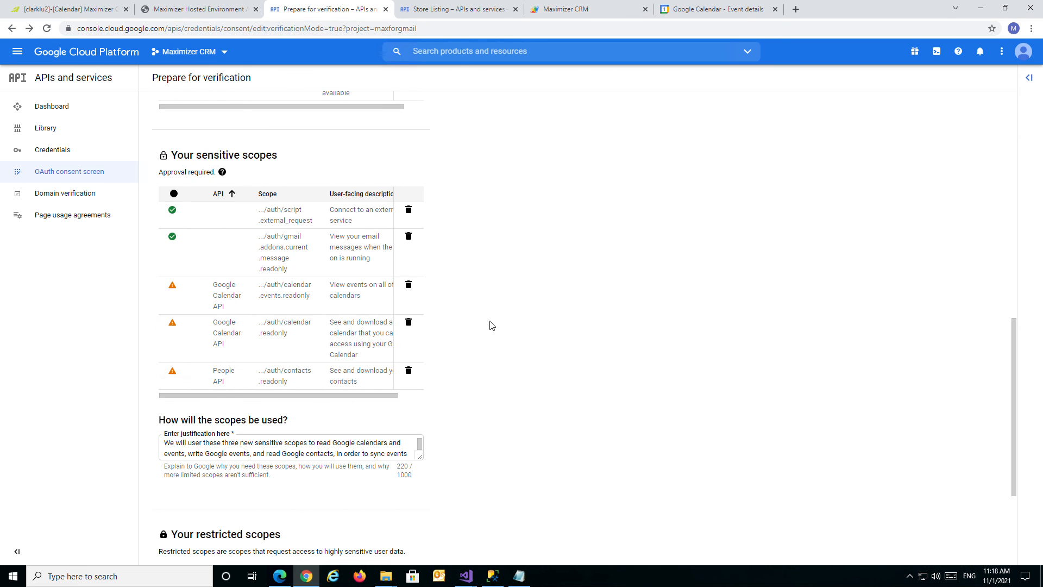
scroll(491, 300, "down", 1)
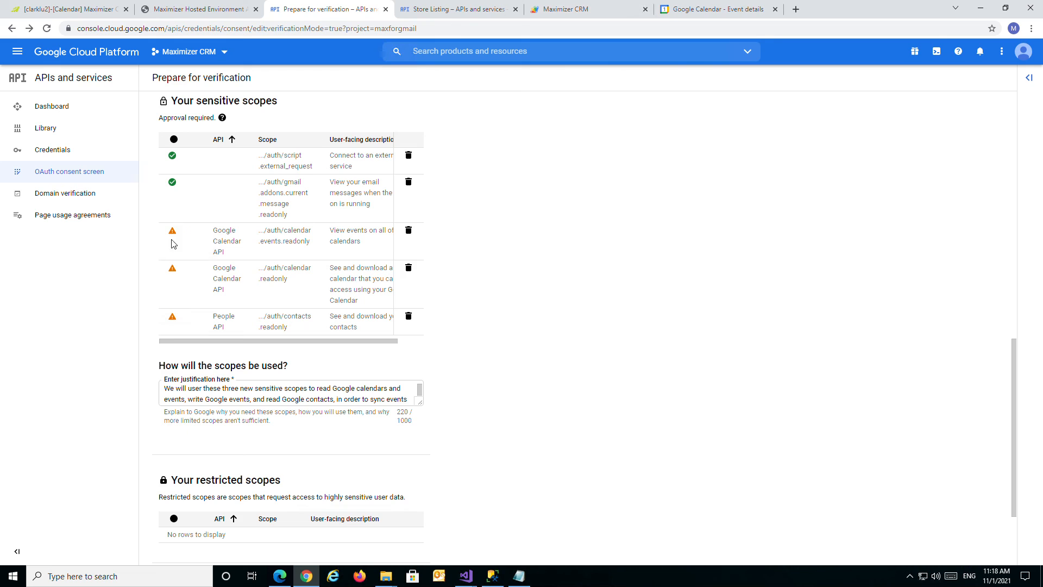